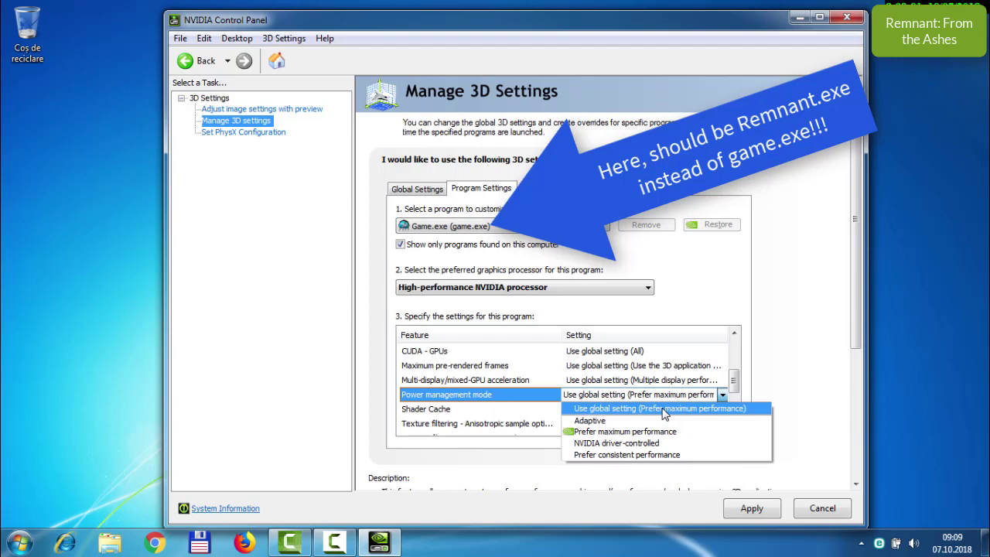
- For Game.exe, set Power management mode to Prefer maximum performance and Texture filtering - Quality to High performance
left_click(659, 432)
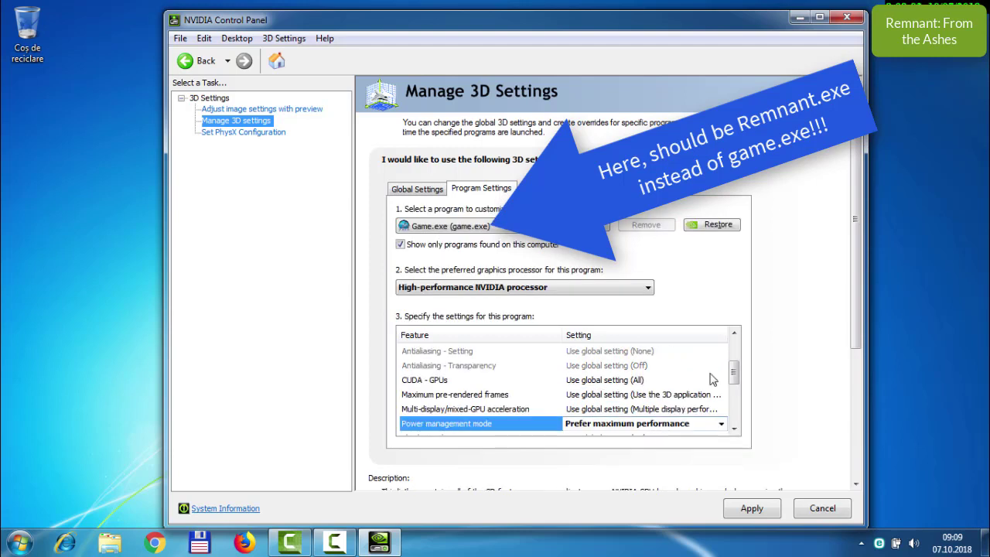
left_click_drag(734, 372, 736, 409)
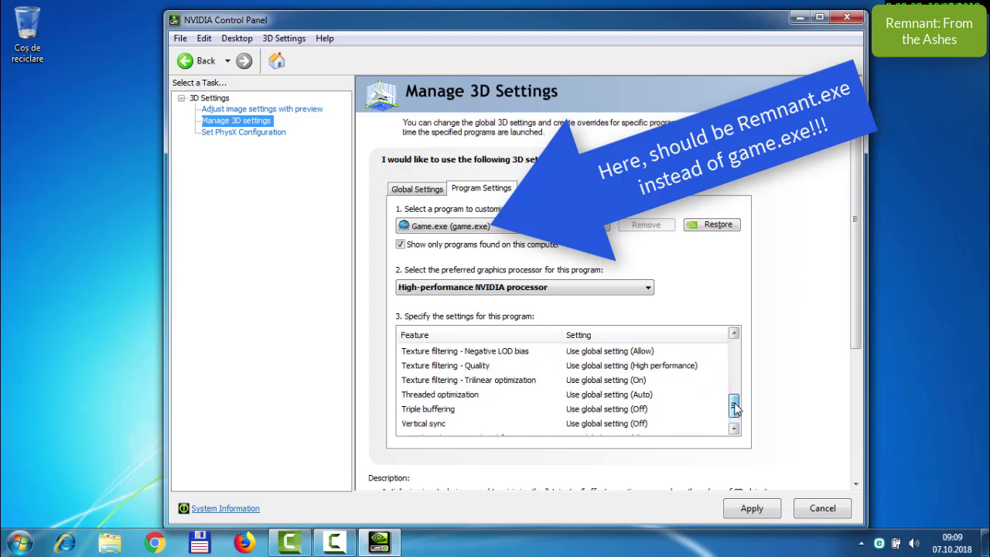
left_click(685, 367)
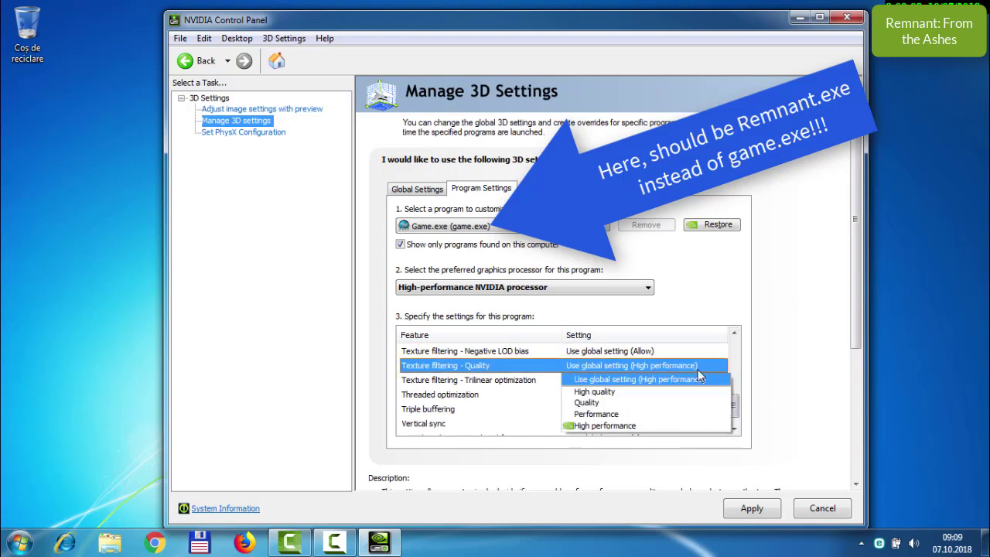
left_click(615, 425)
- Set Texture filtering - Anisotropic sample optimization to Off, apply the program settings and close the control panel
left_click_drag(735, 390, 737, 418)
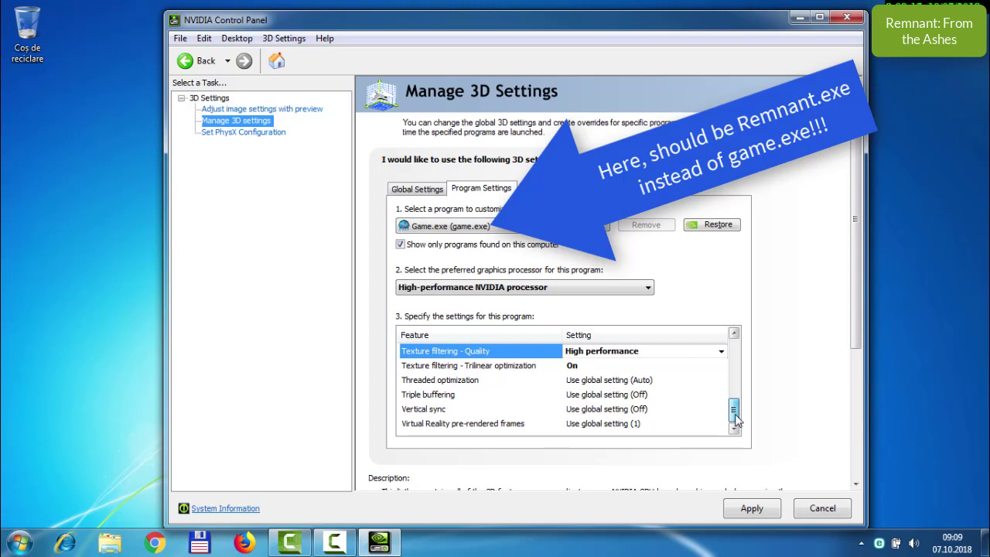
left_click_drag(736, 420, 734, 391)
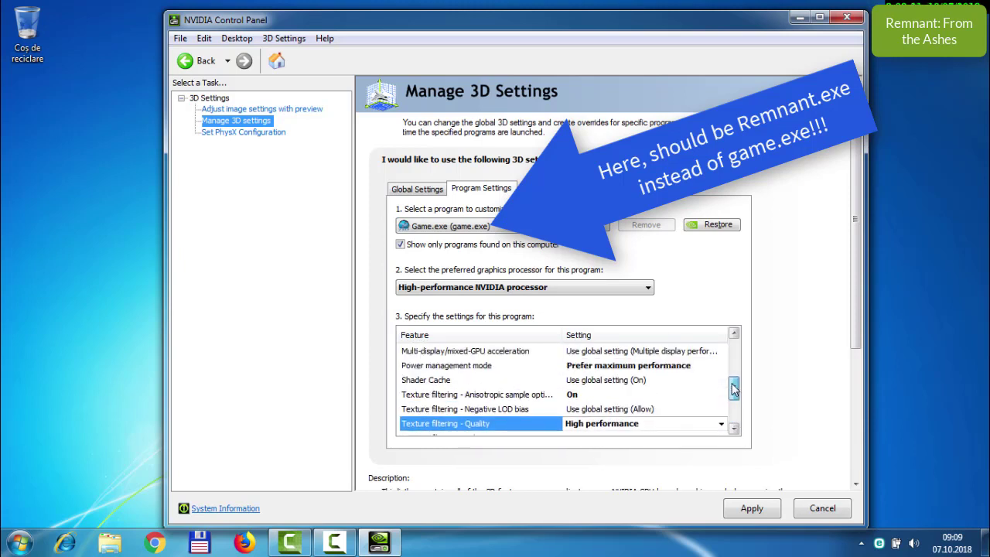
left_click(609, 396)
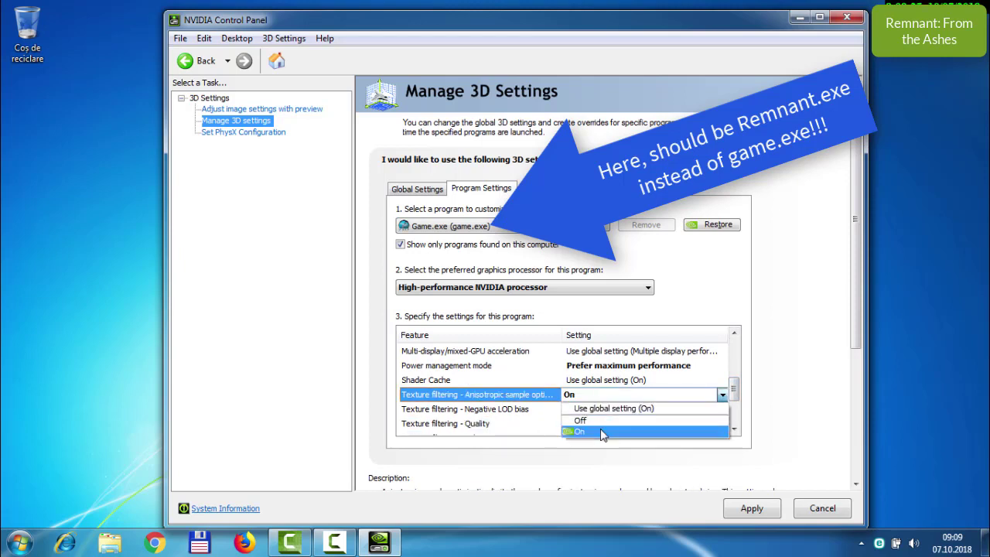
left_click(604, 421)
left_click_drag(734, 381, 734, 350)
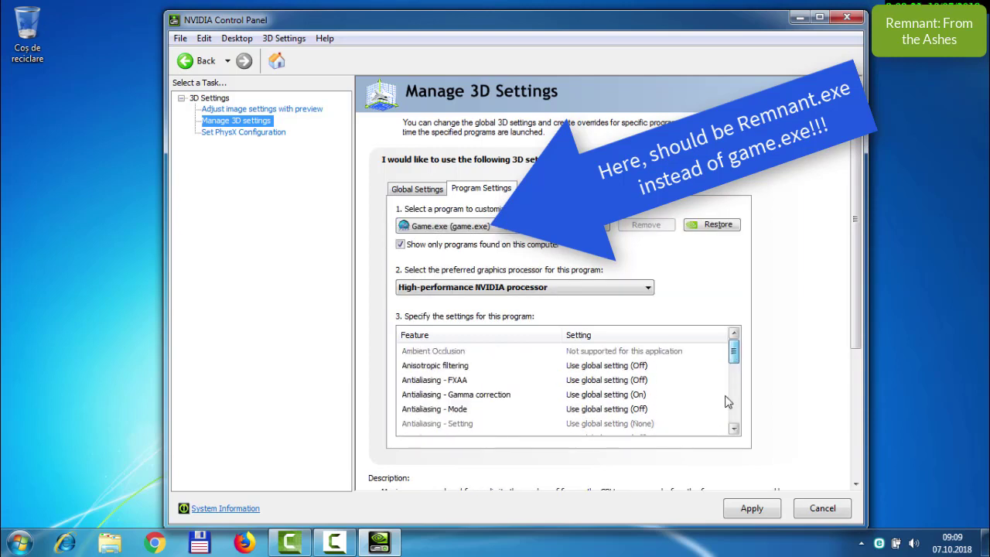
left_click(752, 509)
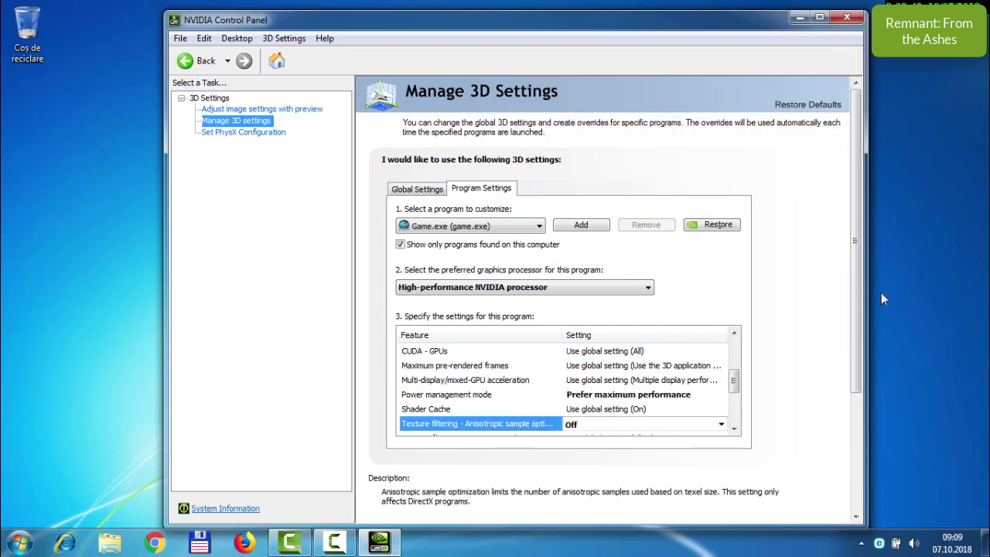
left_click(842, 20)
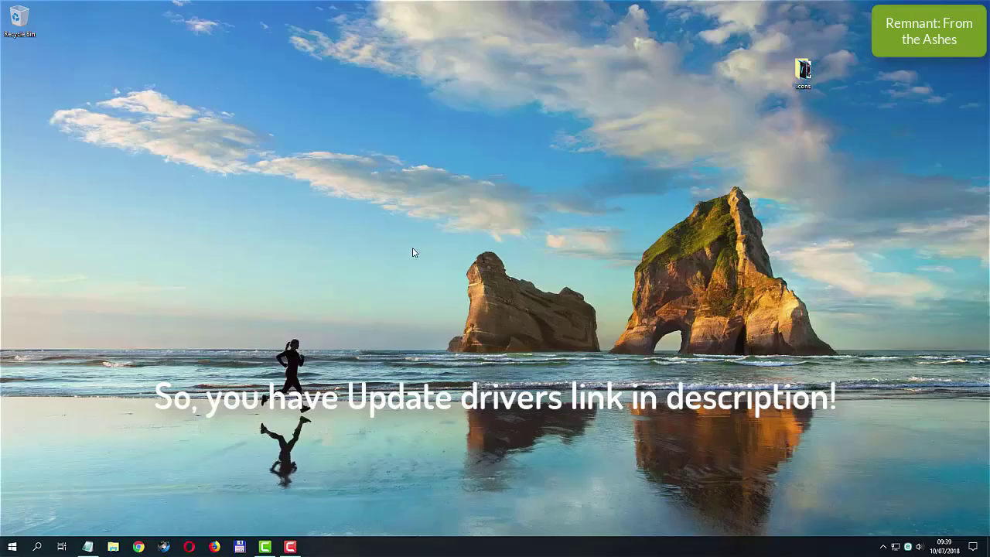
- Switch to AMD Radeon Settings and show its Gaming profiles
right_click(412, 249)
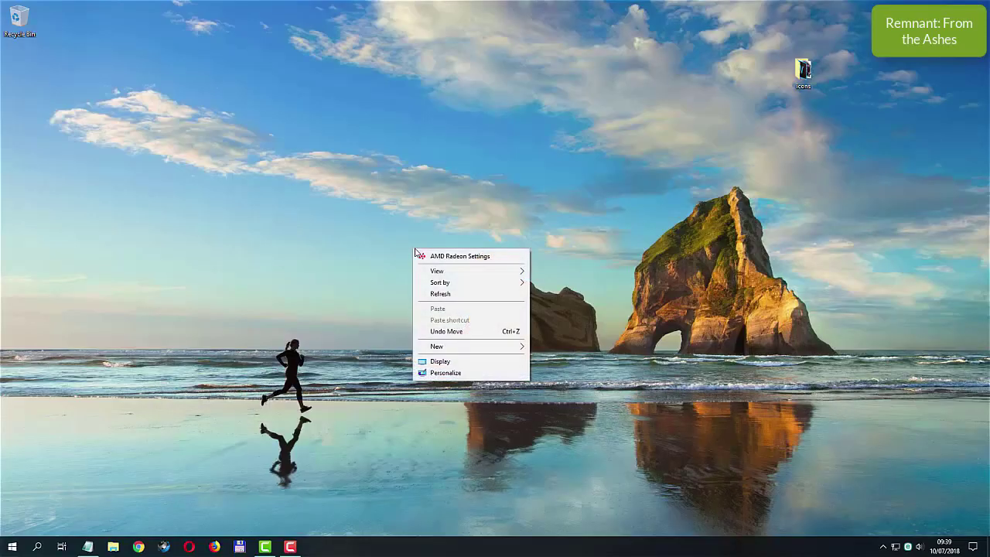
left_click(499, 260)
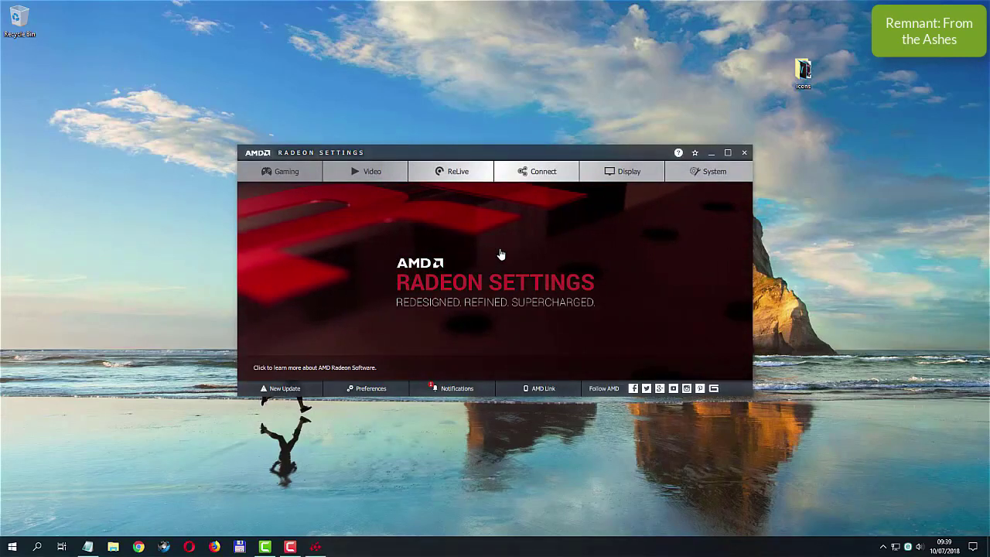
left_click(273, 168)
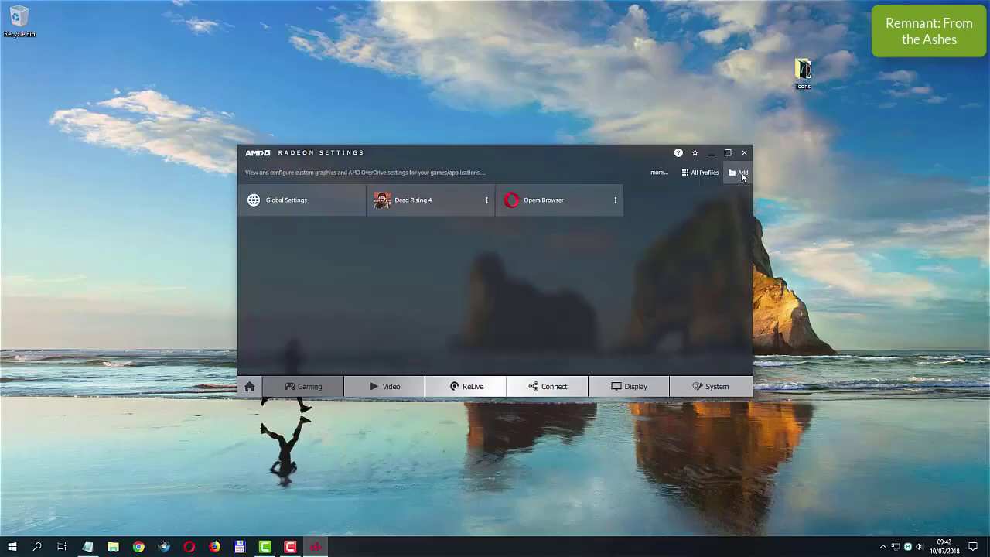
- Add a gaming profile for the GAME application located in Downloads > DESIRED GAME FOLDER
left_click(738, 171)
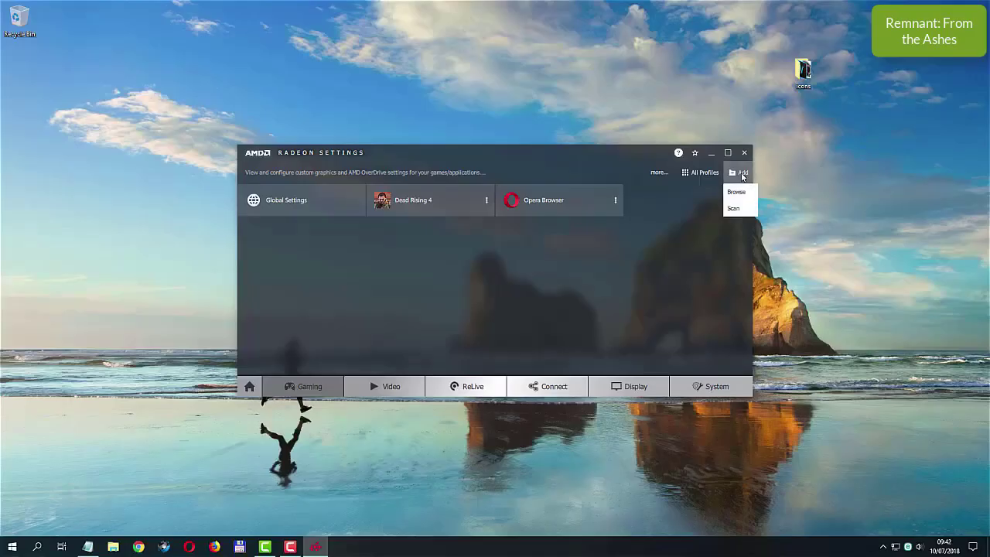
left_click(741, 195)
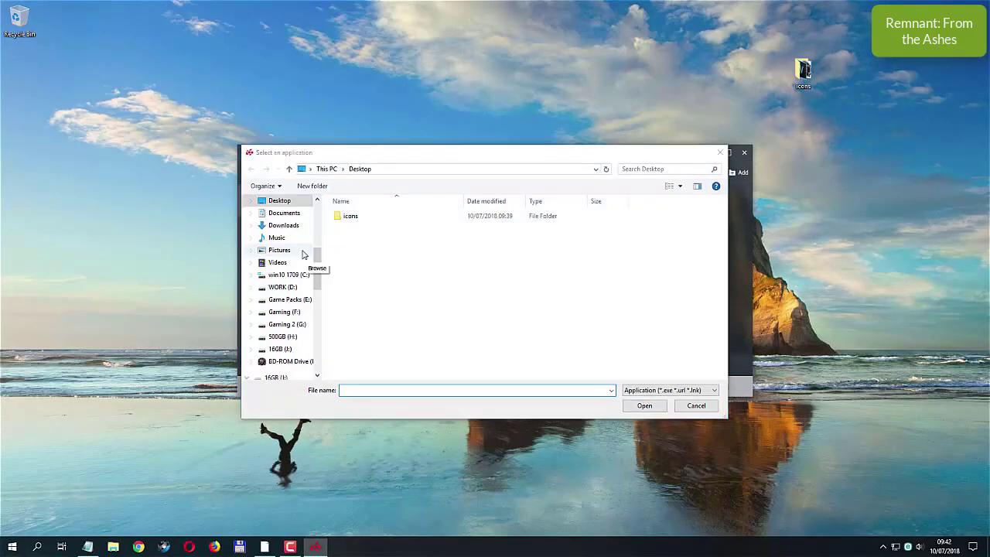
left_click(284, 225)
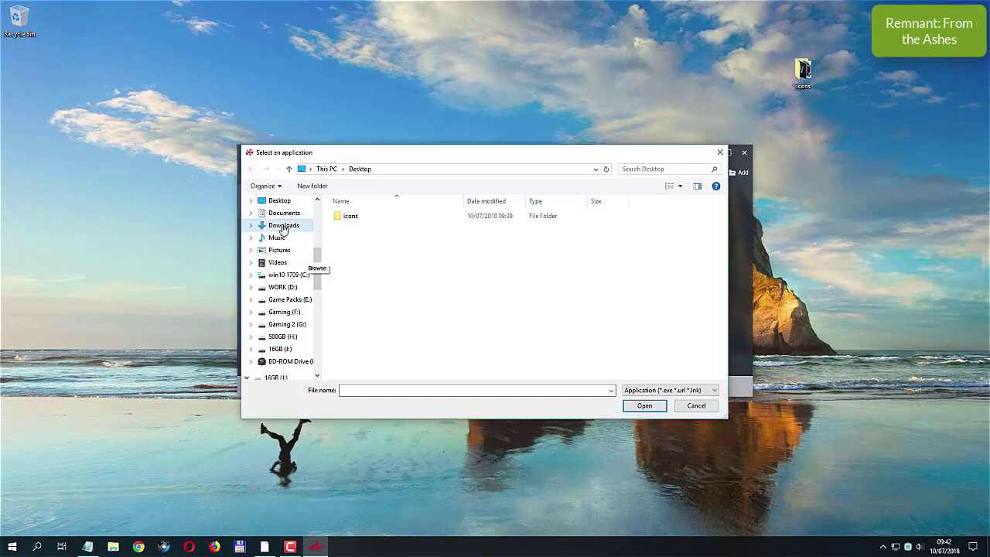
left_click(414, 232)
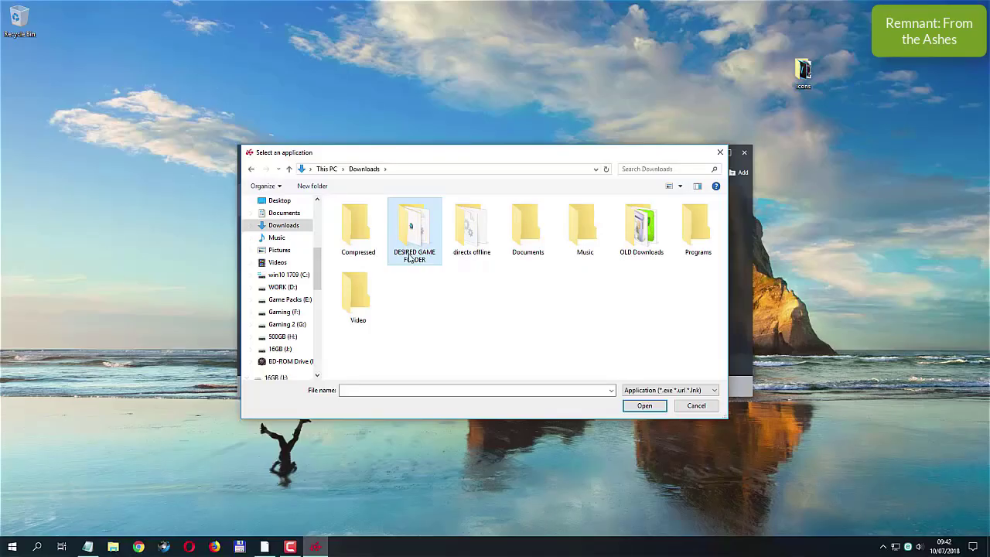
double_click(415, 231)
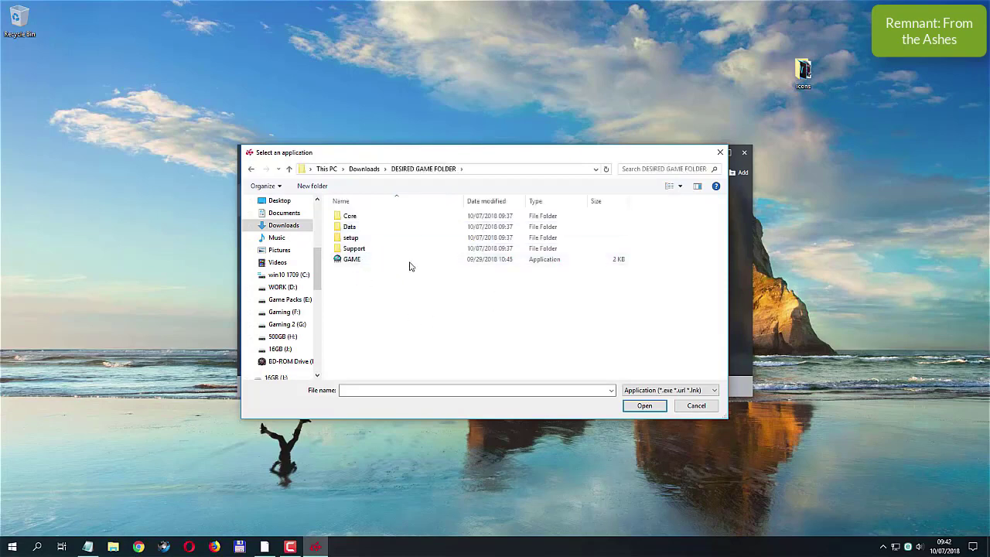
left_click(355, 260)
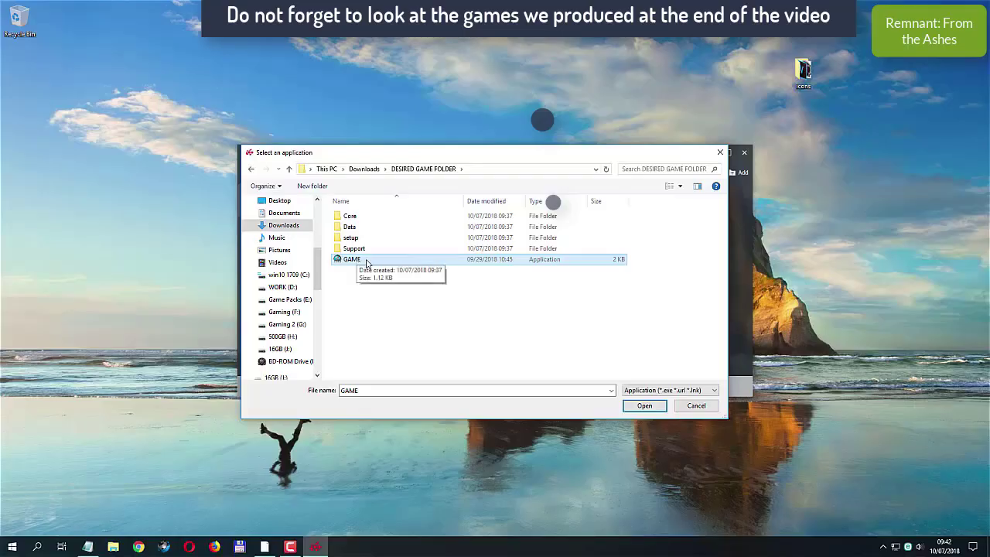
left_click(643, 405)
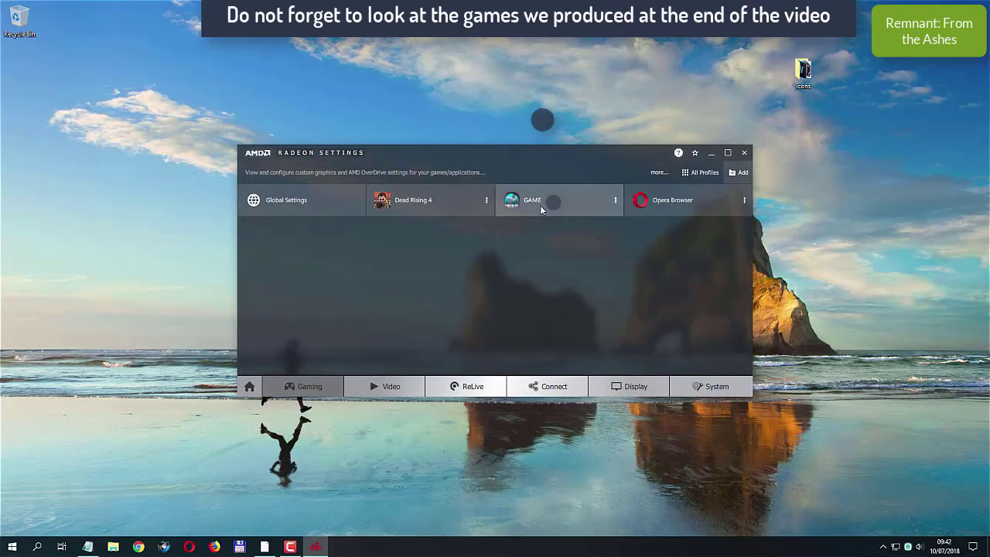
left_click(616, 202)
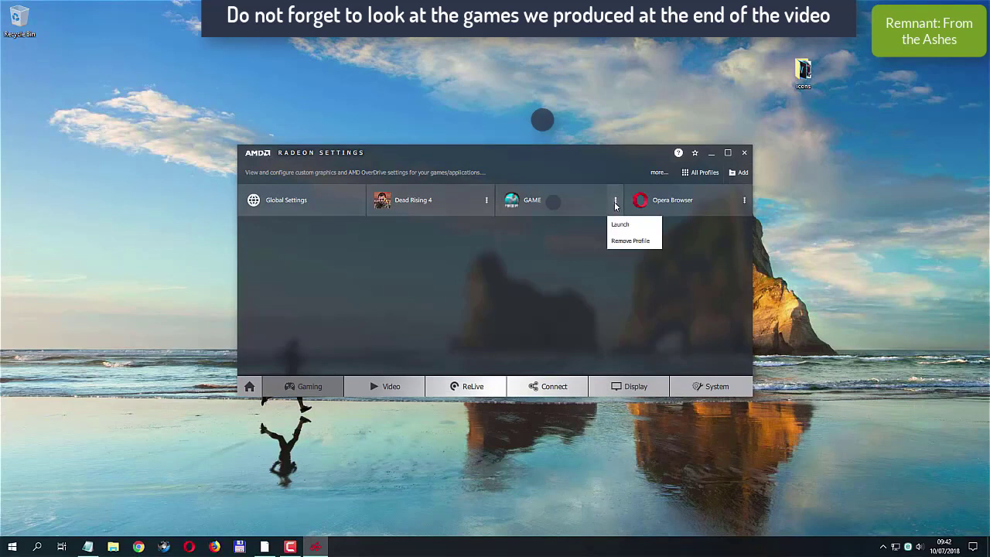
left_click(522, 304)
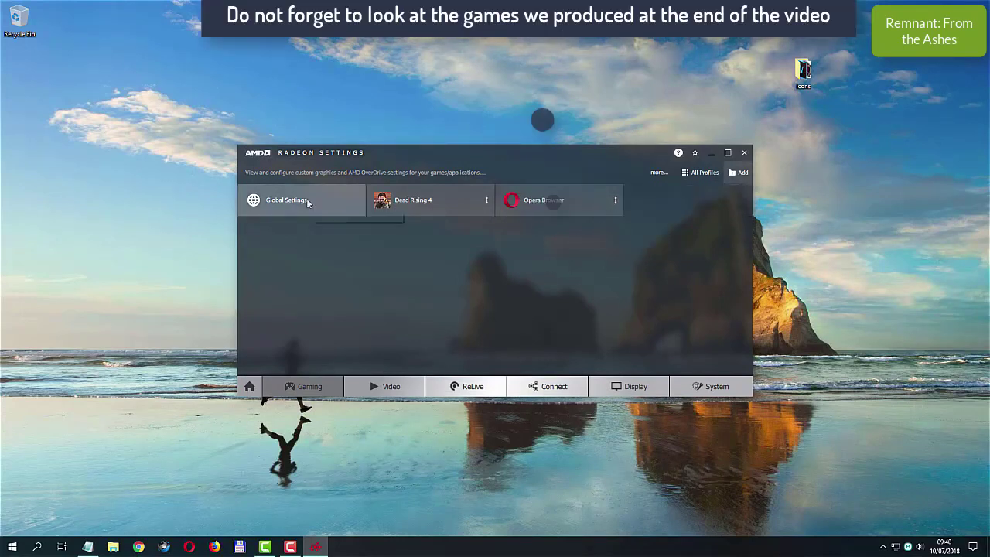
- In the global graphics settings, set Anti-aliasing Mode to Override application settings and Texture Filtering Quality to Performance
left_click(307, 200)
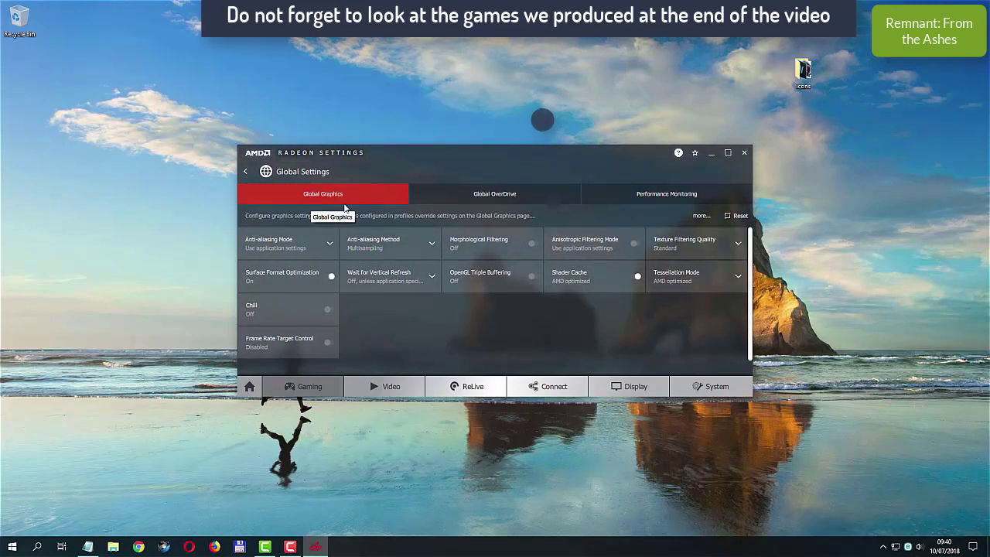
left_click(330, 245)
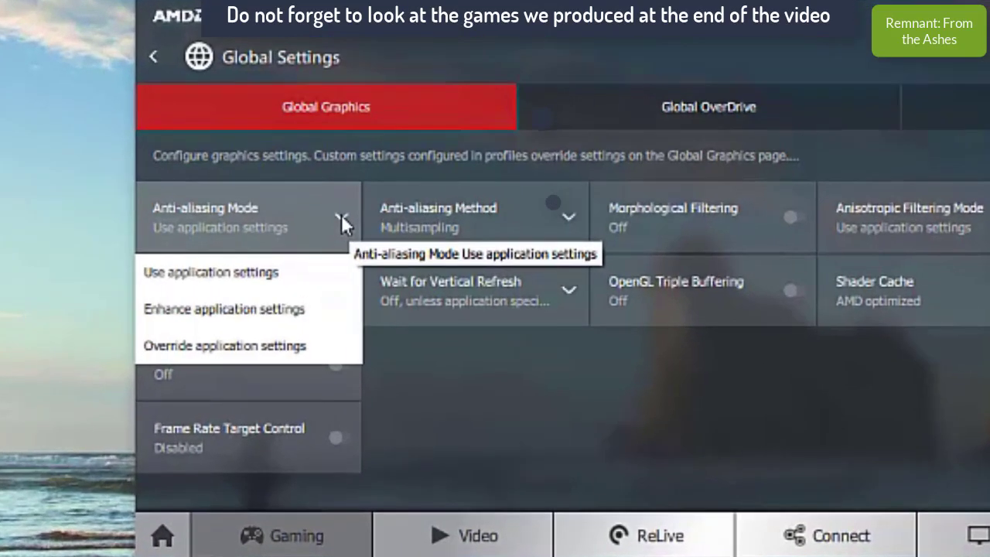
left_click(285, 354)
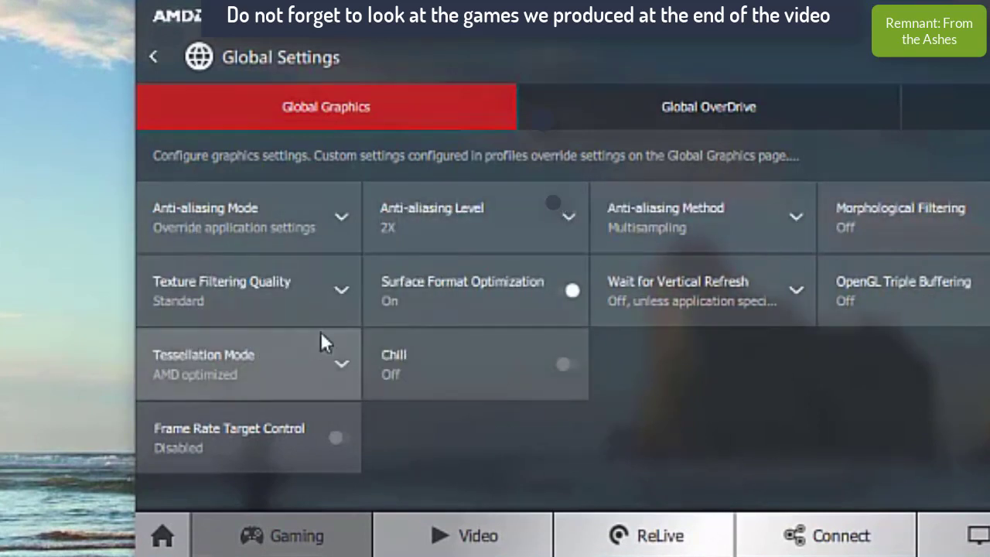
left_click(340, 289)
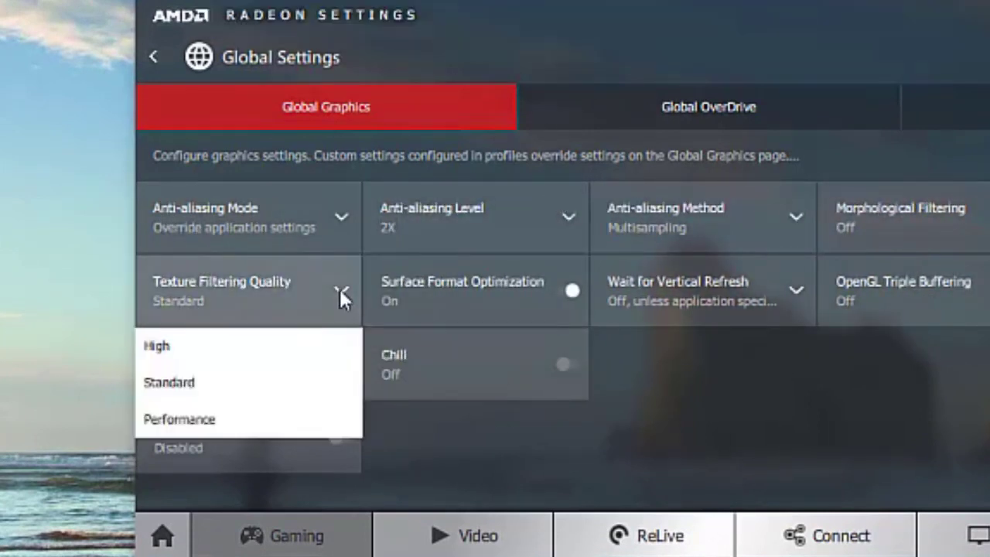
left_click(275, 422)
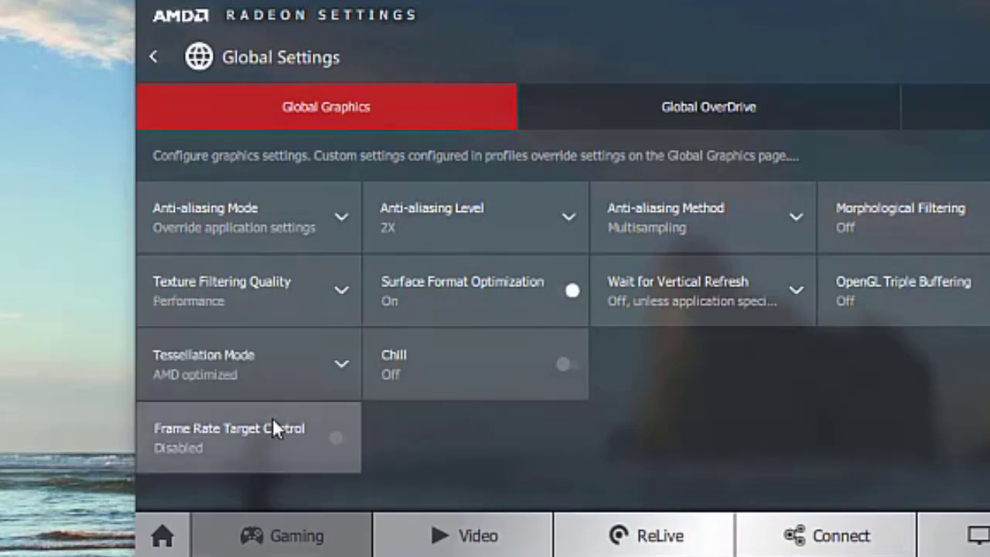
- Choose 2X as the global Anti-aliasing Level after looking through the available levels
left_click(567, 216)
scroll(536, 276, "down", 1)
scroll(533, 305, "up", 1)
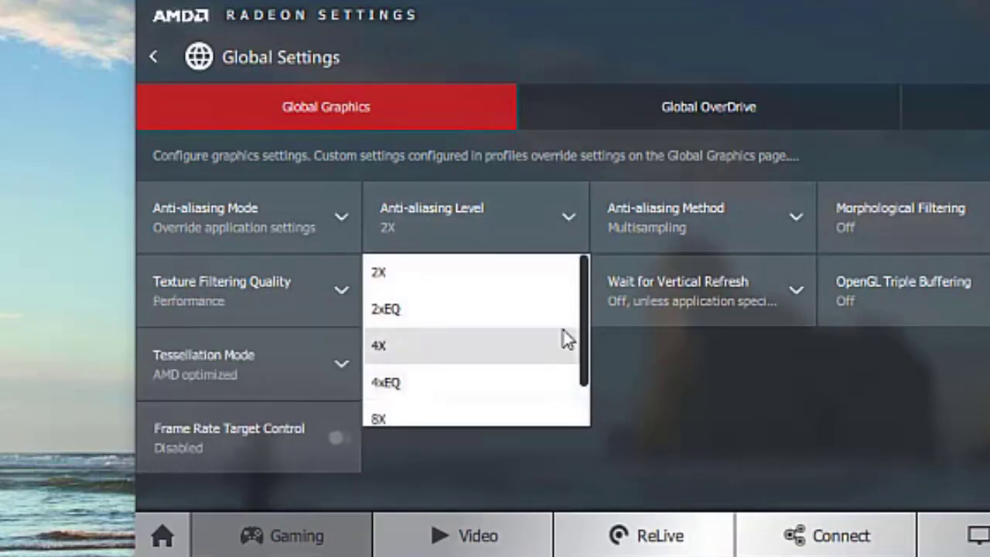
left_click_drag(583, 317, 582, 235)
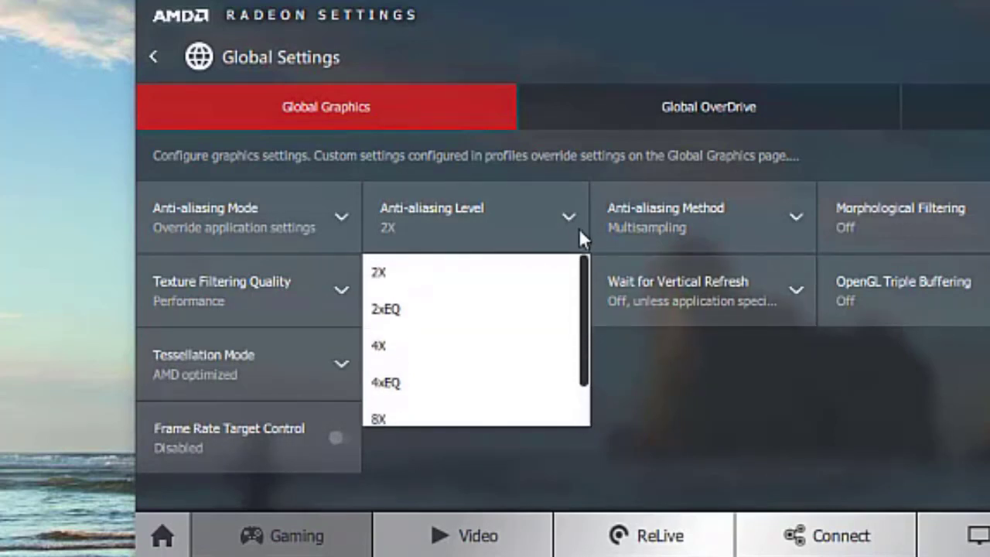
left_click(458, 271)
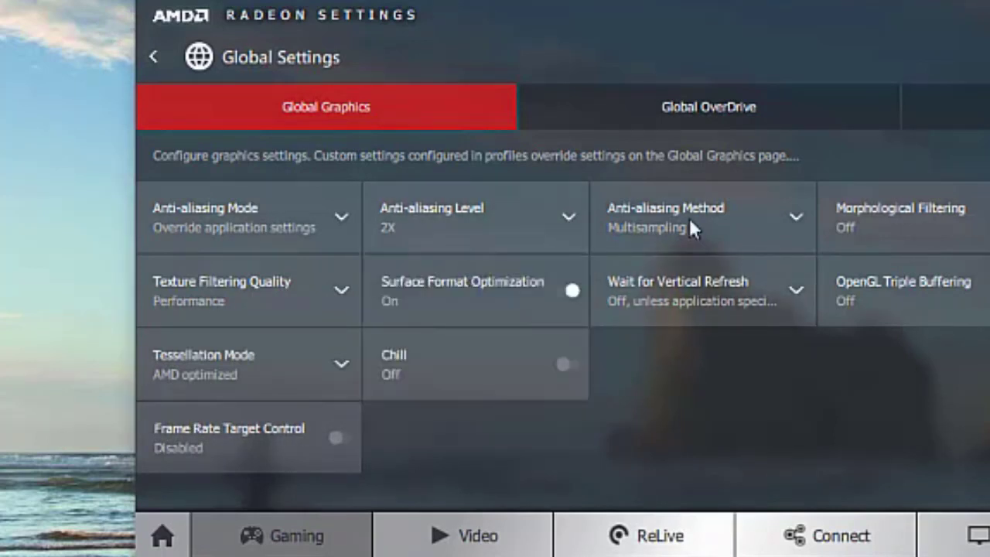
- Switch Anisotropic Filtering Mode to Override application settings and return it to Use application settings
left_click(790, 221)
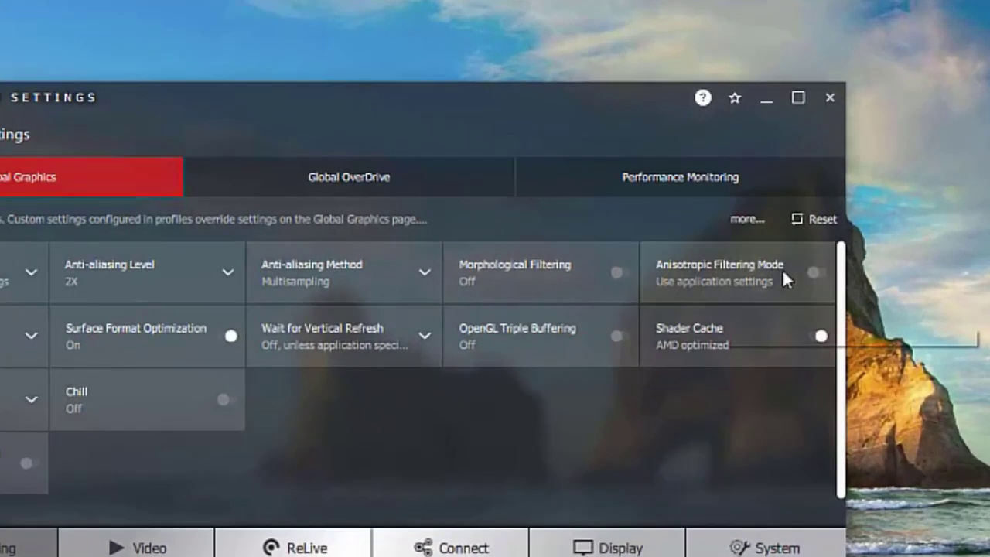
left_click(733, 237)
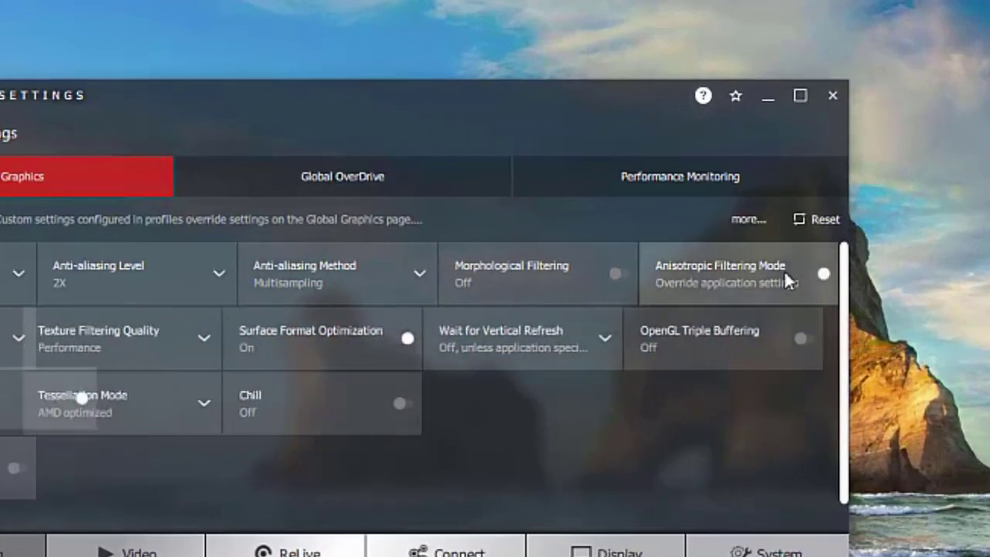
left_click(795, 280)
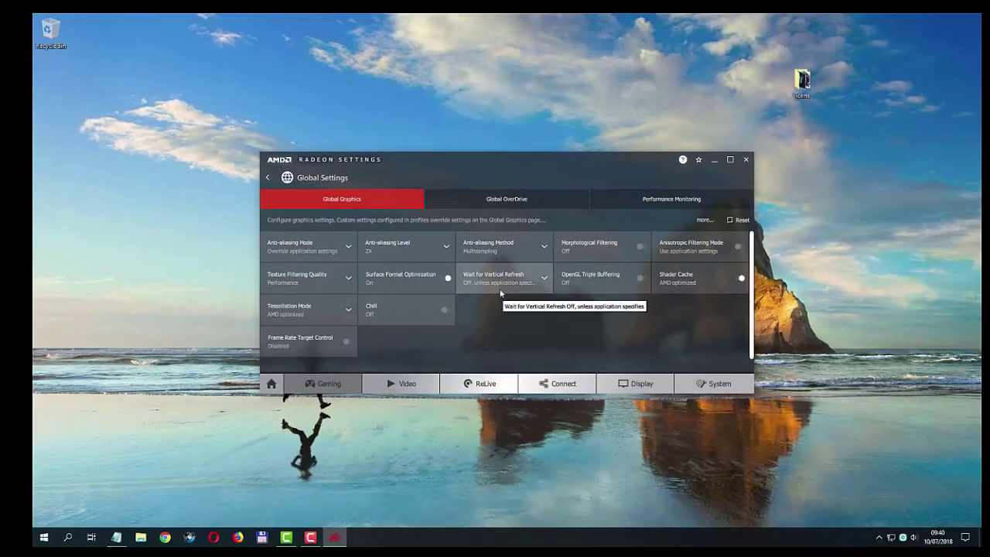
- Set Wait for Vertical Refresh to Always off and look at the Tessellation Mode options
left_click(420, 340)
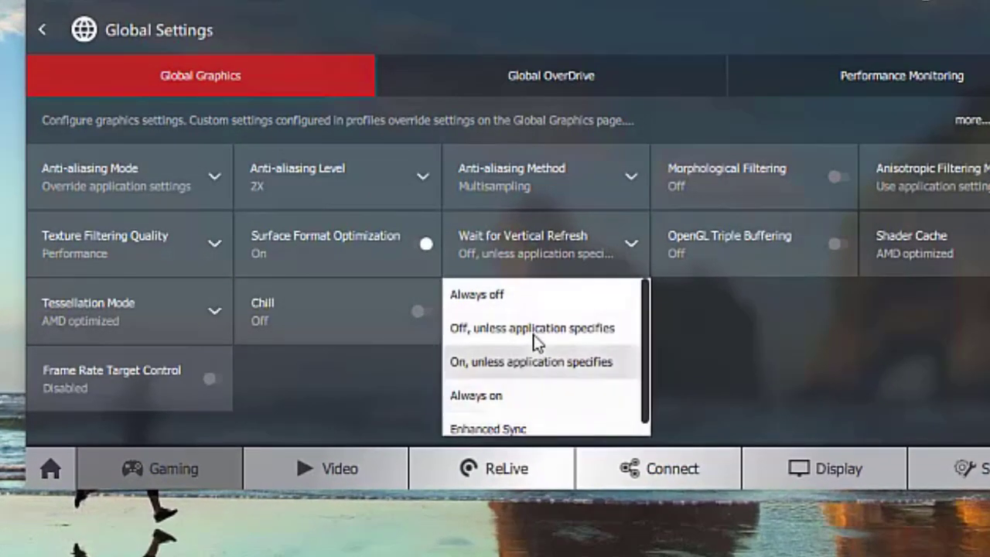
left_click(503, 297)
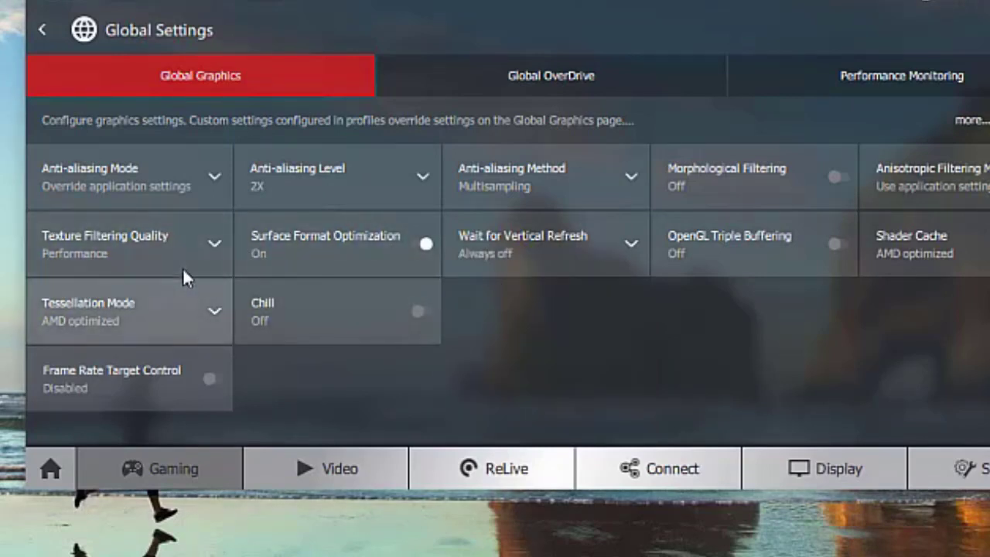
left_click(212, 309)
left_click(213, 311)
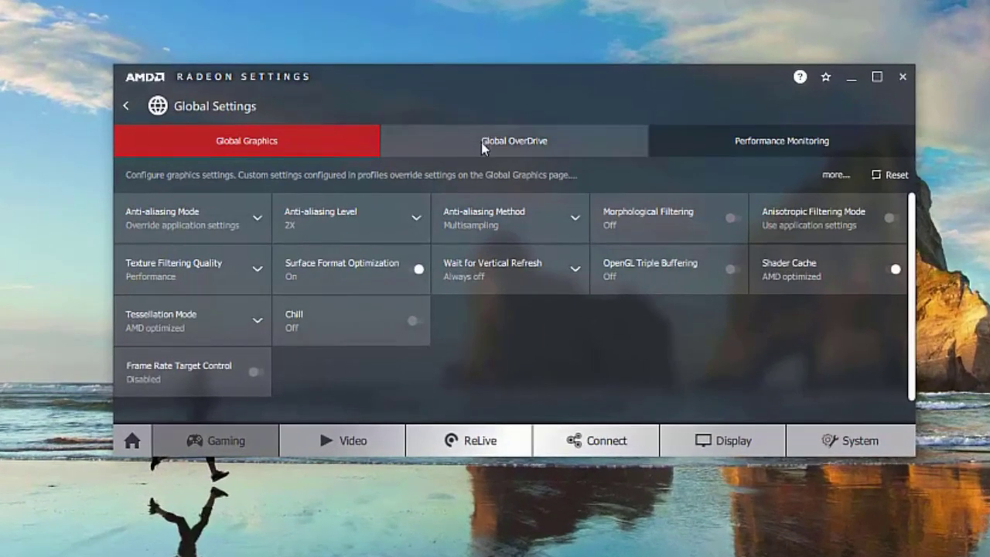
- Accept the Global OverDrive overclocking terms, raise the GPU Clock to about 1000 MHz and Power Limit to 20%, and apply the changes
left_click(483, 144)
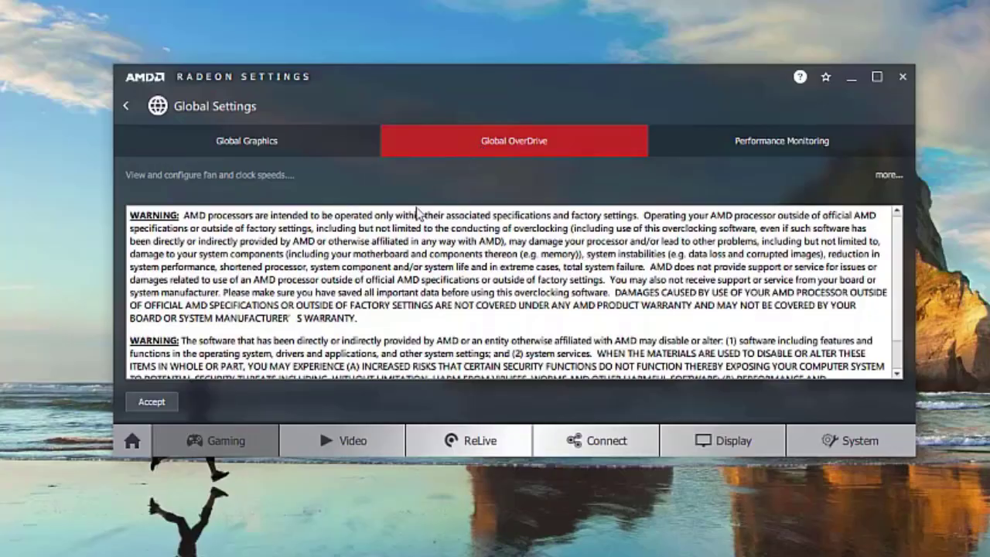
left_click(151, 403)
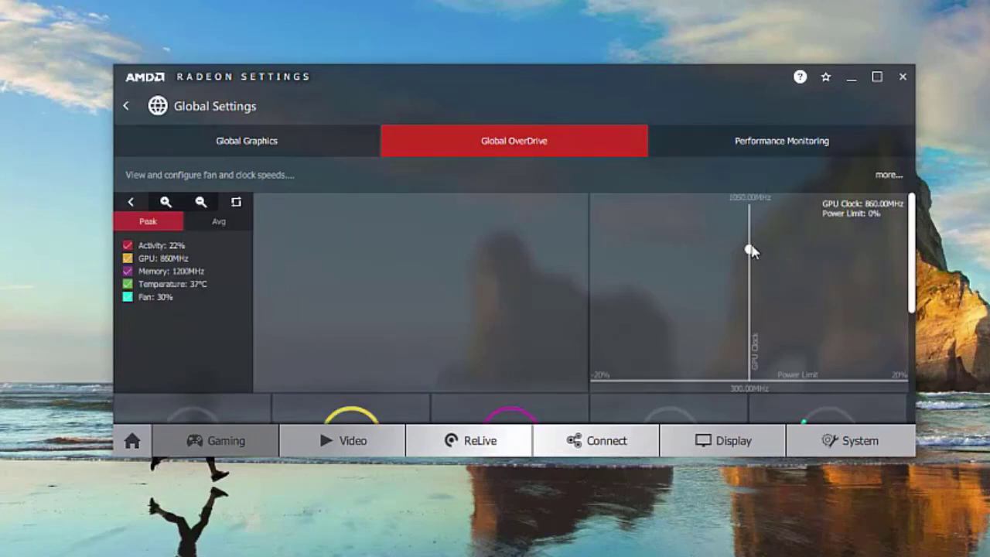
left_click_drag(750, 249, 751, 246)
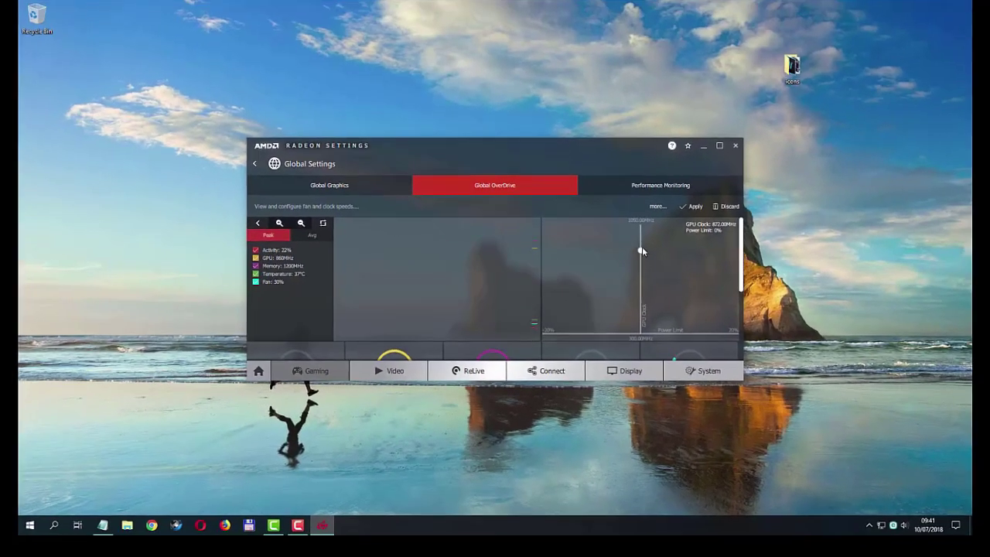
left_click_drag(642, 249, 739, 262)
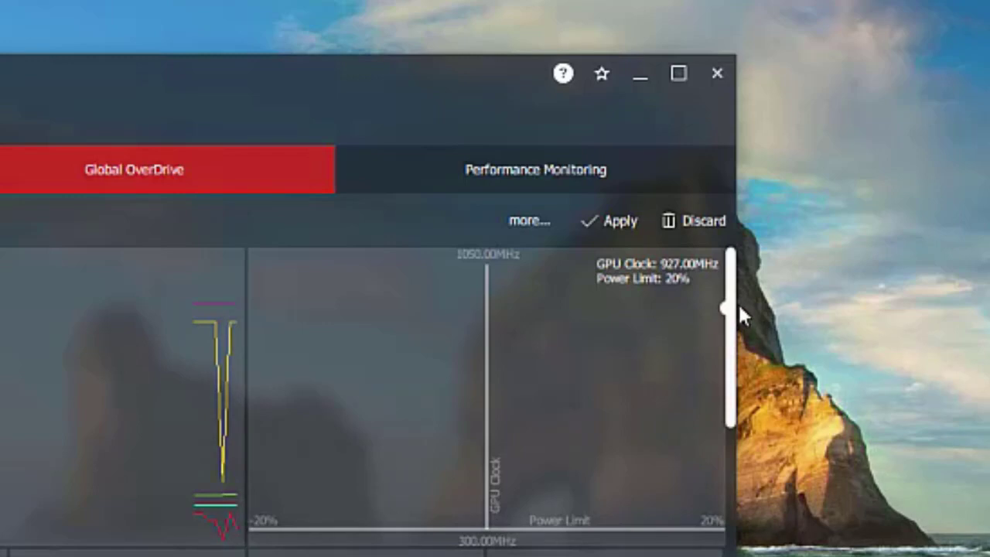
left_click_drag(738, 303, 753, 281)
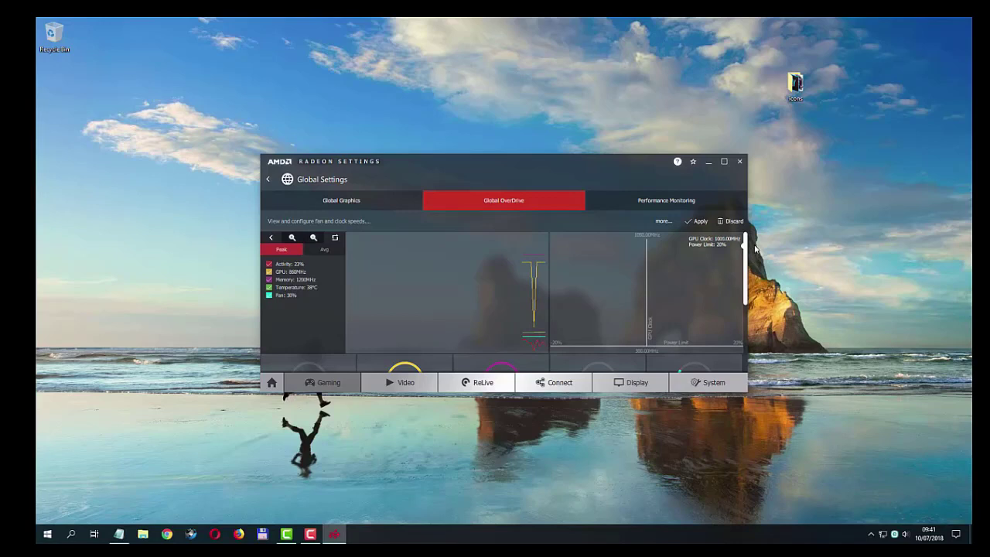
left_click(694, 223)
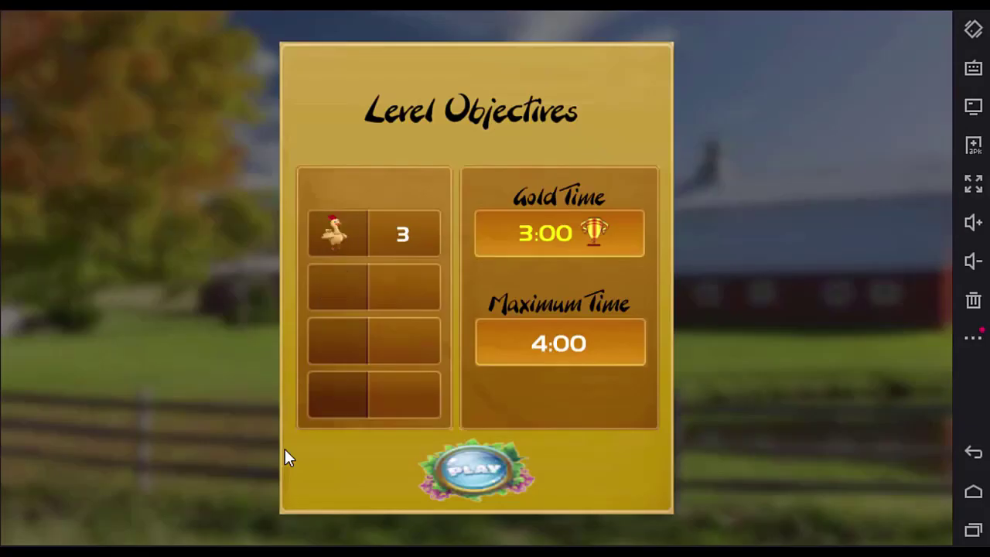
- Switch to the Cows and Chickens Farm game, start the three-chicken level and buy a chicken for 100 coins
left_click(491, 471)
left_click(88, 65)
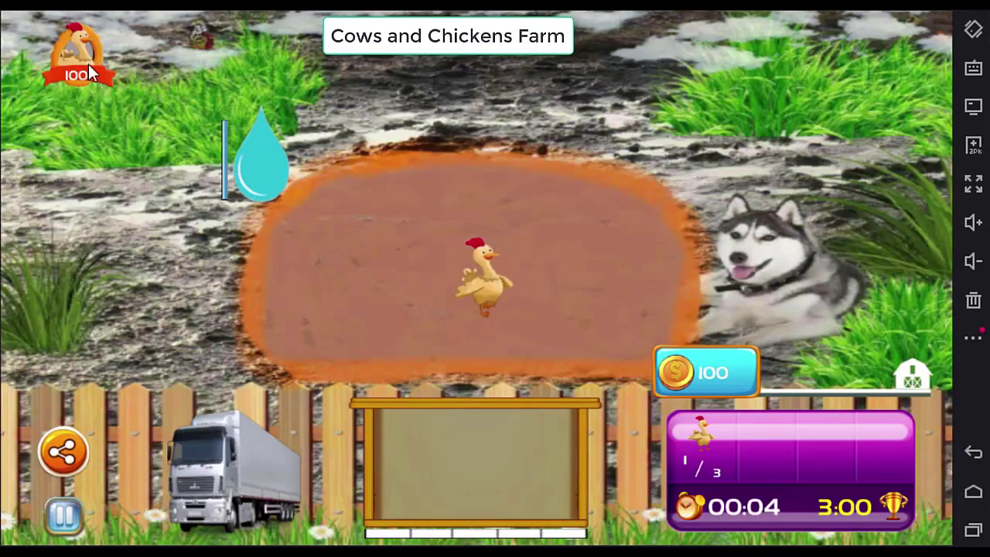
left_click(82, 75)
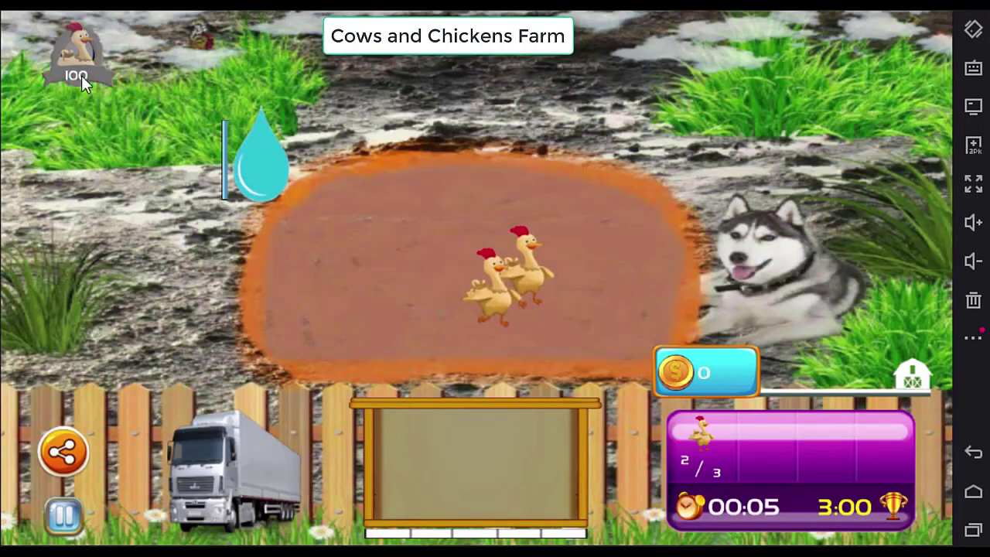
- Grow five patches of grass across the dirt pen and collect the eggs laid by the chickens
left_click(464, 272)
left_click(582, 277)
left_click(537, 209)
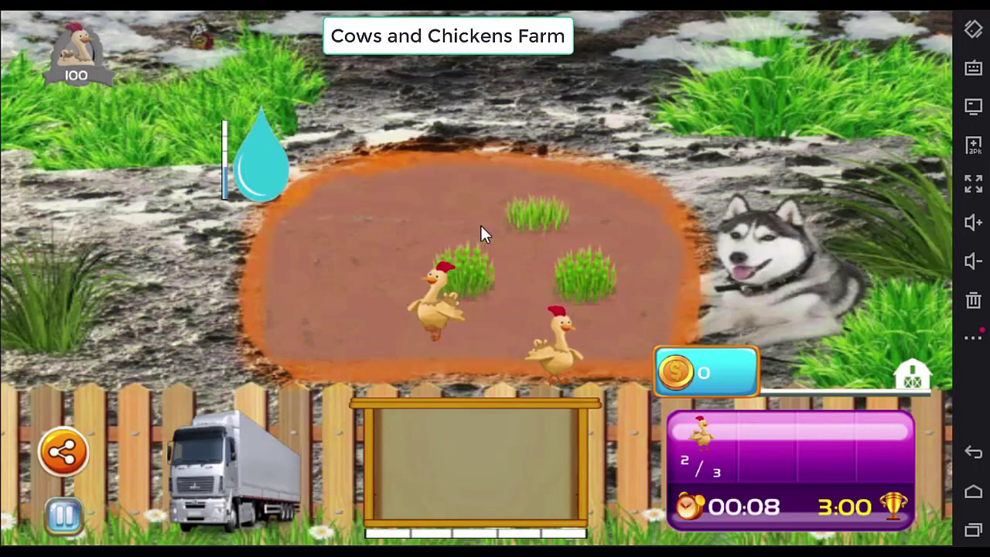
left_click(348, 224)
left_click(359, 324)
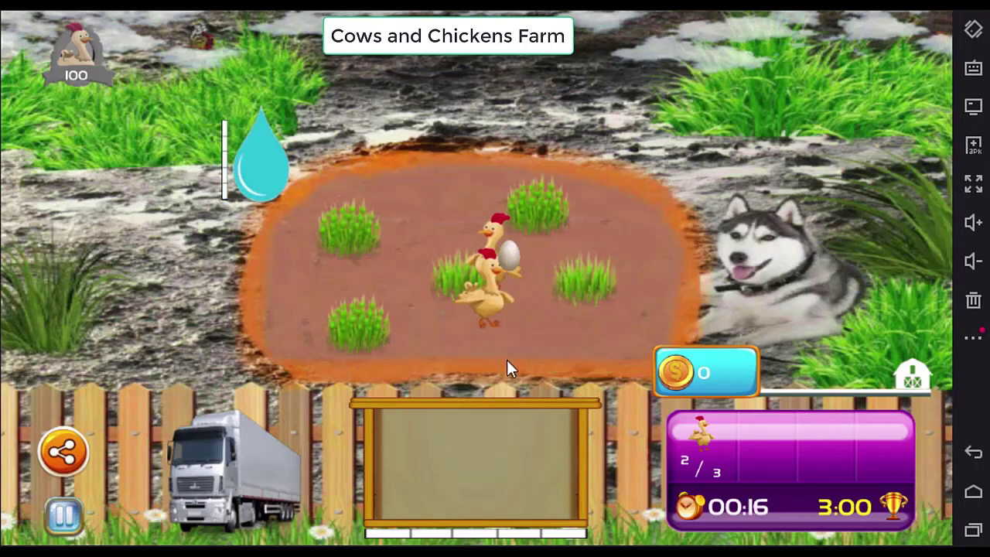
left_click(486, 287)
left_click(510, 253)
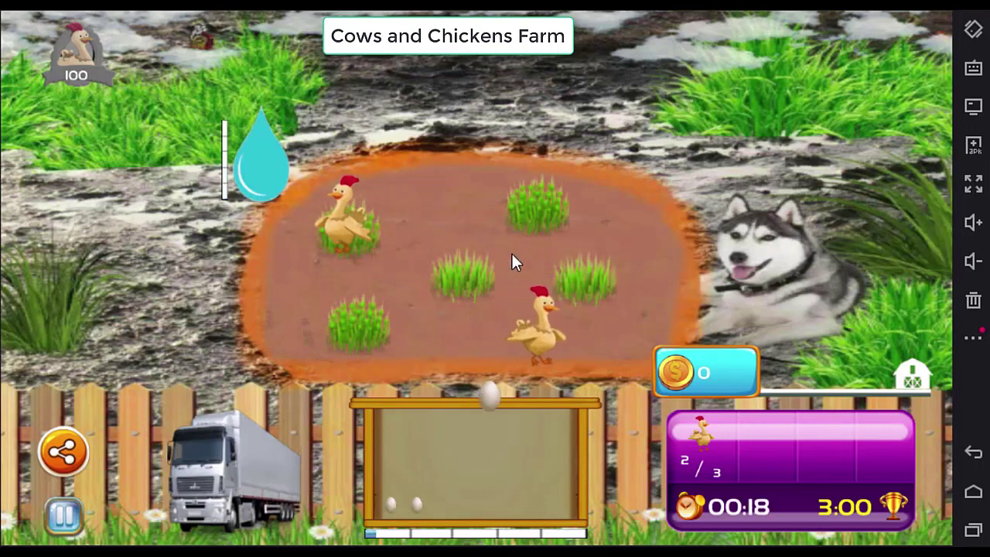